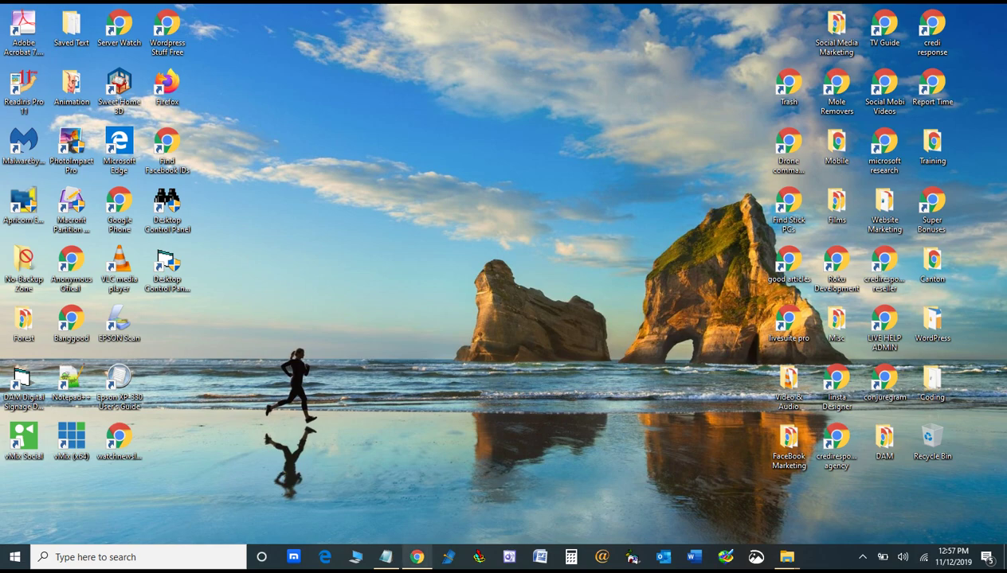
Switch to Chrome and open the Software downloads category of the Digital Advertising Media site in a new tab.
{"action": "left_click", "coordinate": [416, 557]}
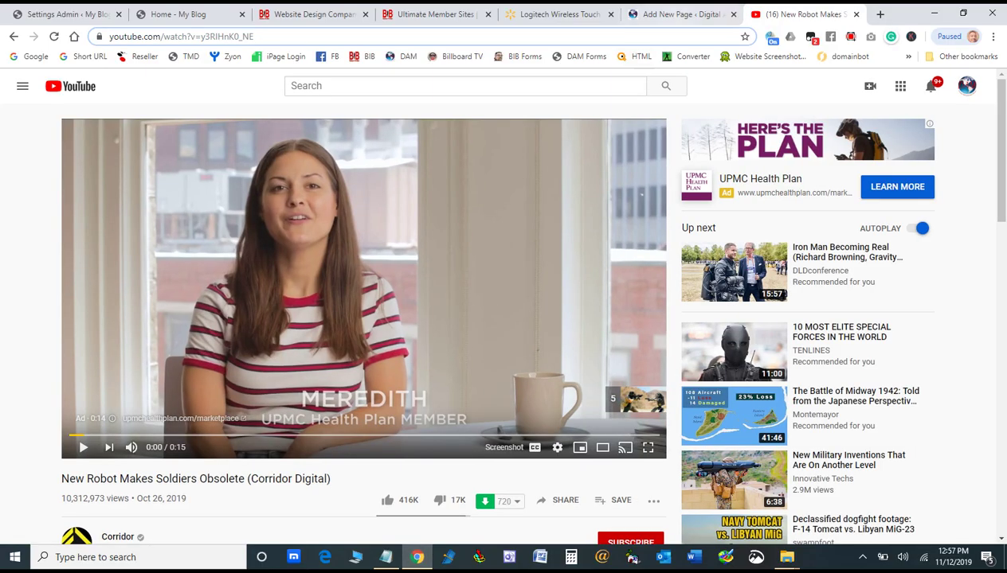
{"action": "left_click", "coordinate": [677, 14]}
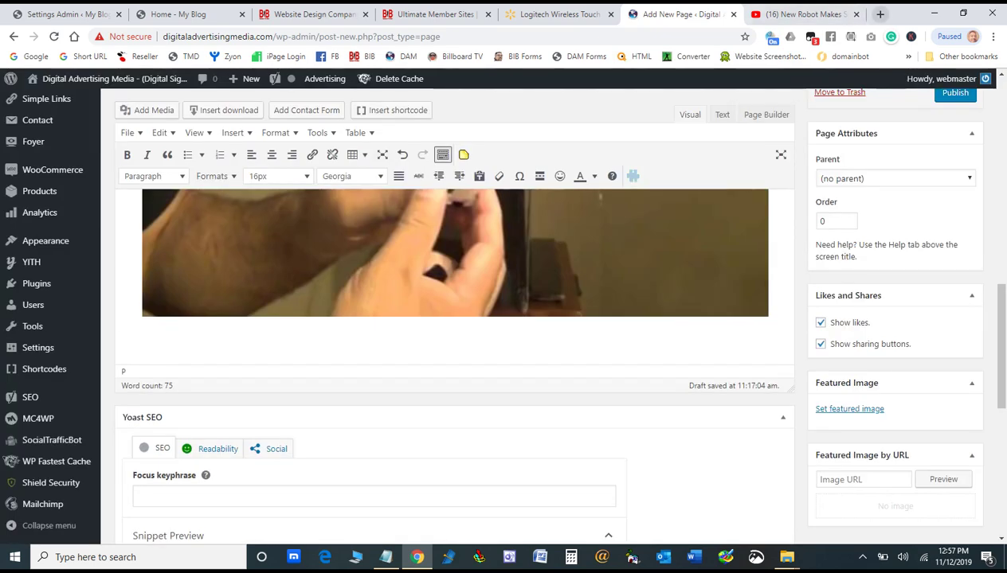
{"action": "left_click", "coordinate": [880, 13]}
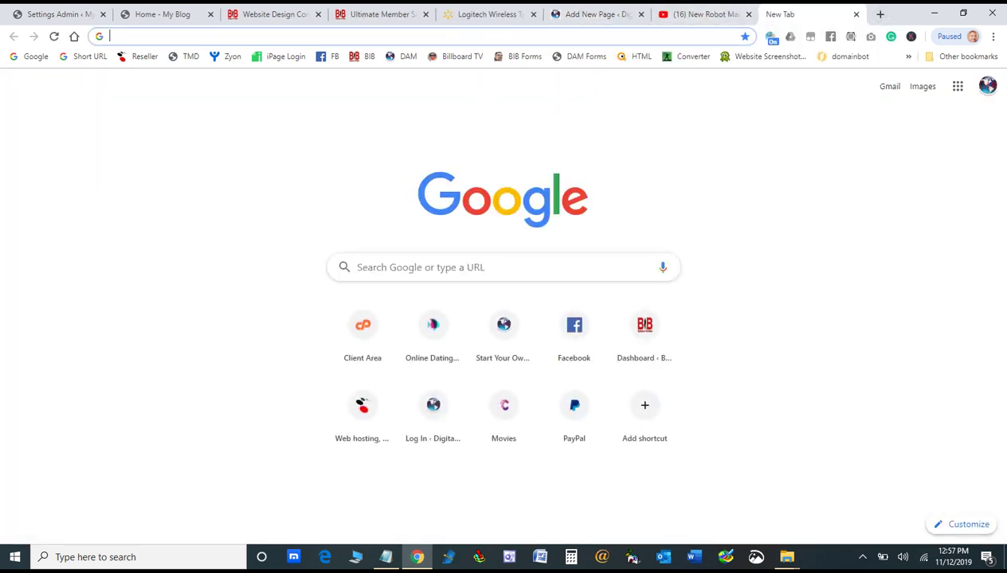
{"action": "left_click", "coordinate": [402, 56]}
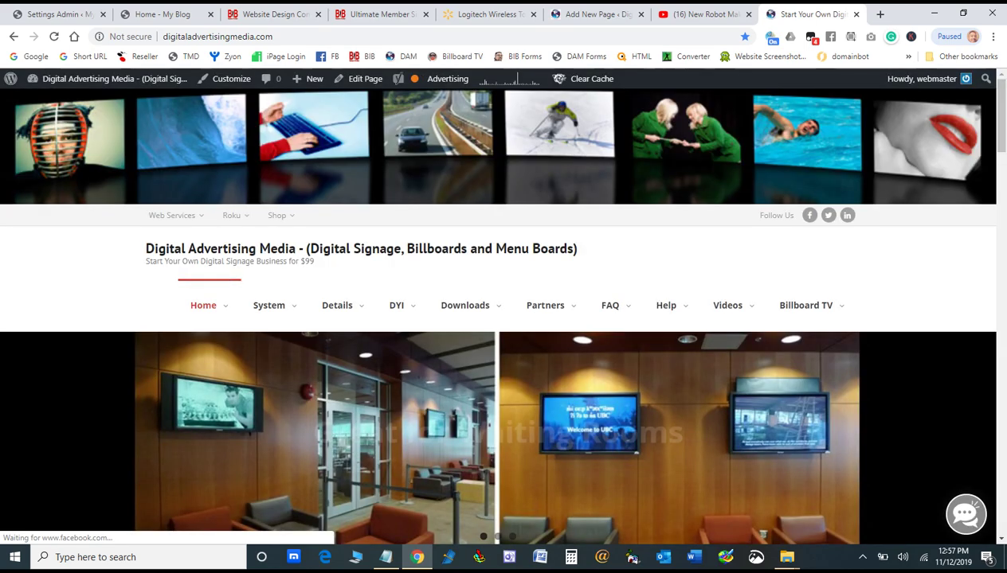
{"action": "scroll", "coordinate": [497, 318], "scroll_direction": "down", "scroll_amount": 8}
{"action": "scroll", "coordinate": [497, 319], "scroll_direction": "down", "scroll_amount": 5}
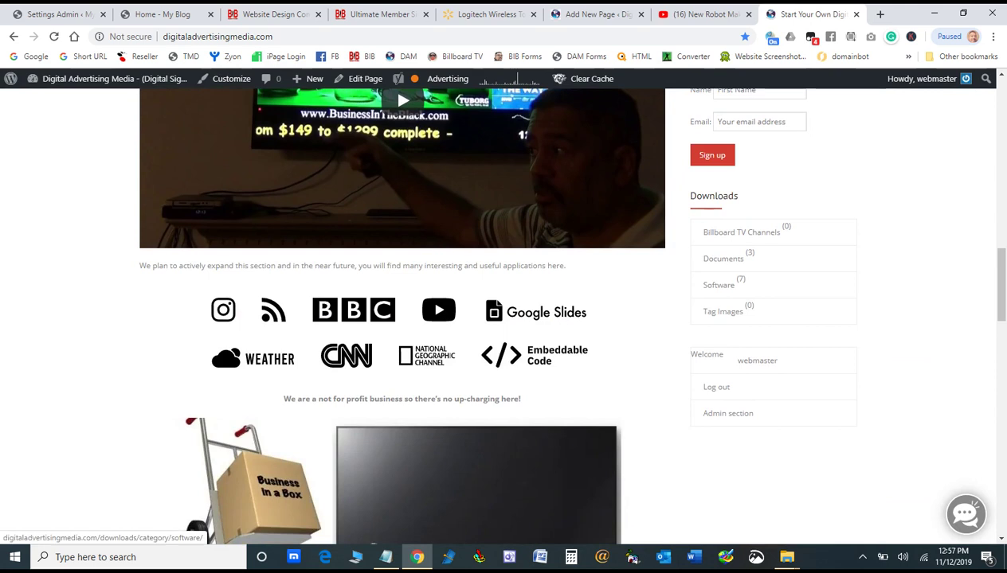
{"action": "key", "text": "F5"}
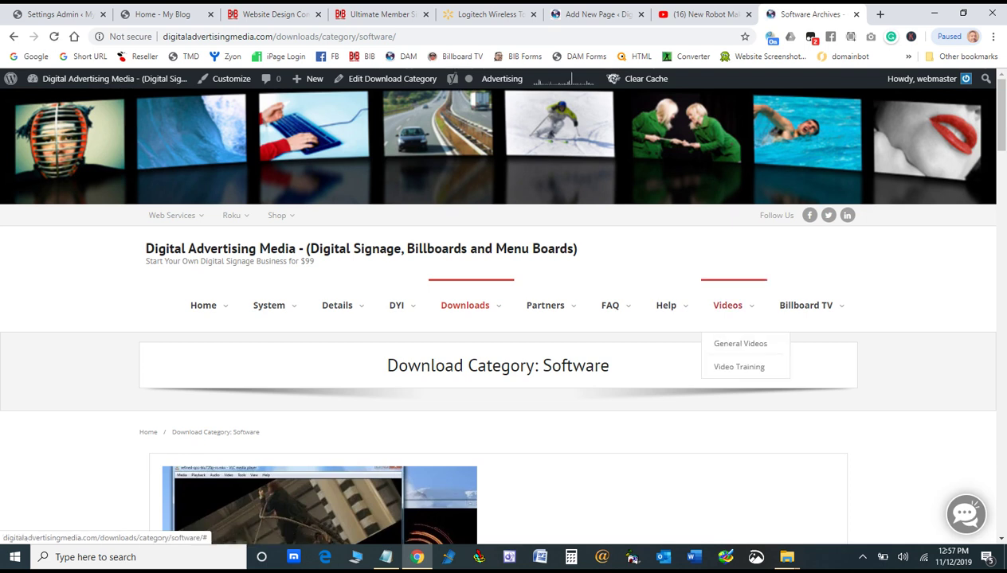
View the VLC for Windows download page and return to the software list.
{"action": "scroll", "coordinate": [498, 318], "scroll_direction": "down", "scroll_amount": 5}
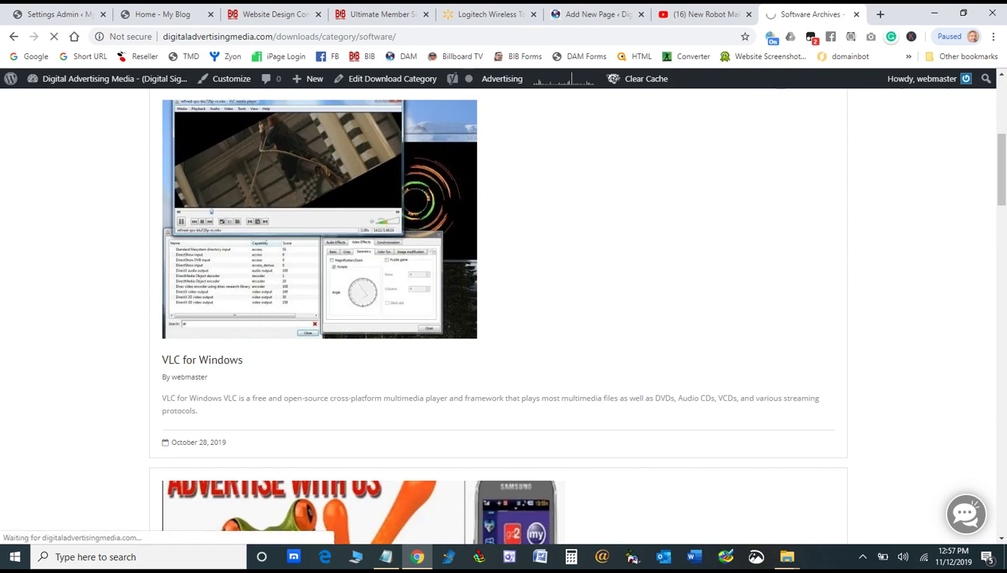
{"action": "scroll", "coordinate": [498, 318], "scroll_direction": "down", "scroll_amount": 2}
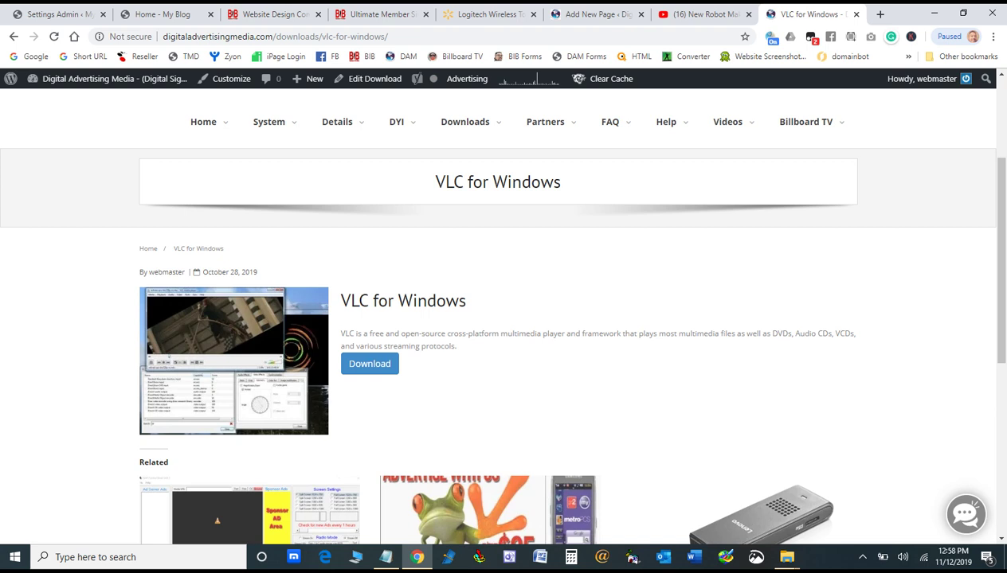
{"action": "left_click", "coordinate": [13, 37]}
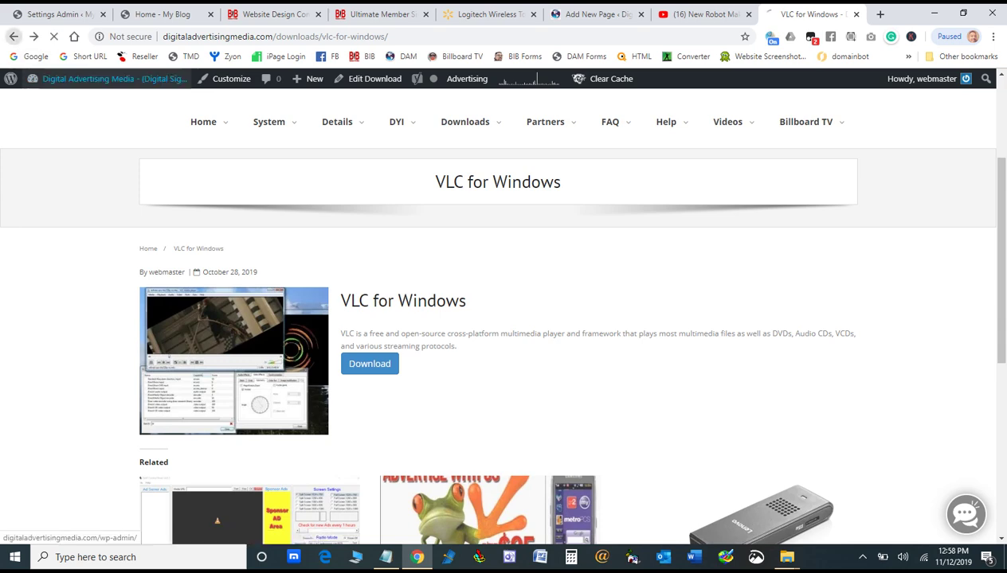
Find the Desktop Control Panel Setup entry in the software list and open its download page.
{"action": "scroll", "coordinate": [503, 319], "scroll_direction": "down", "scroll_amount": 10}
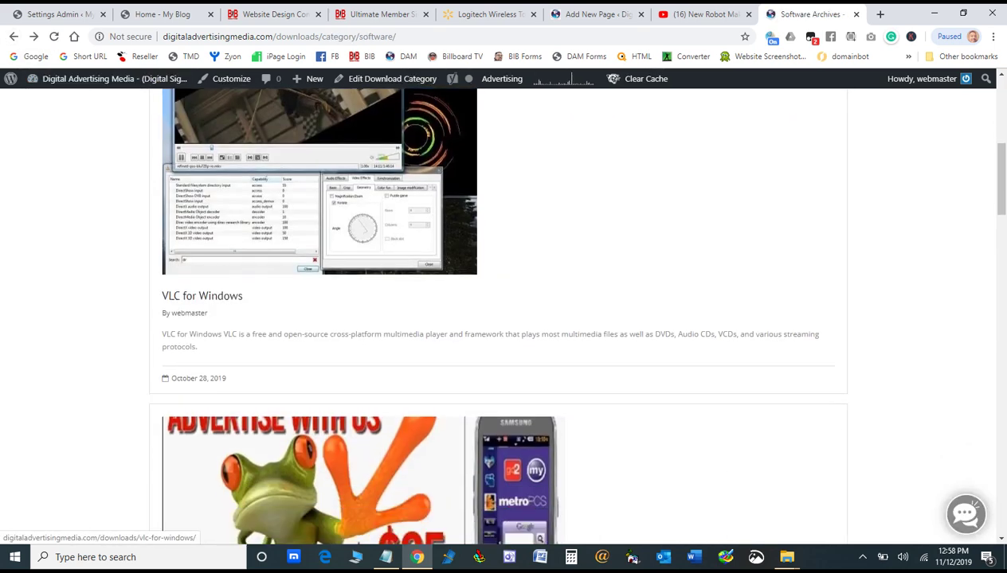
{"action": "scroll", "coordinate": [503, 319], "scroll_direction": "down", "scroll_amount": 10}
{"action": "scroll", "coordinate": [503, 319], "scroll_direction": "up", "scroll_amount": 4}
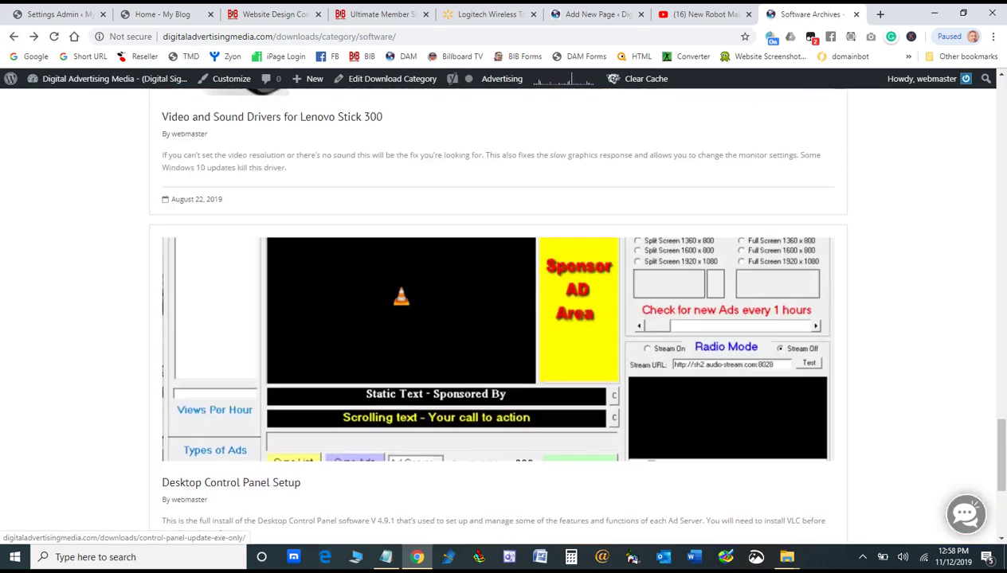
{"action": "scroll", "coordinate": [235, 414], "scroll_direction": "down", "scroll_amount": 1}
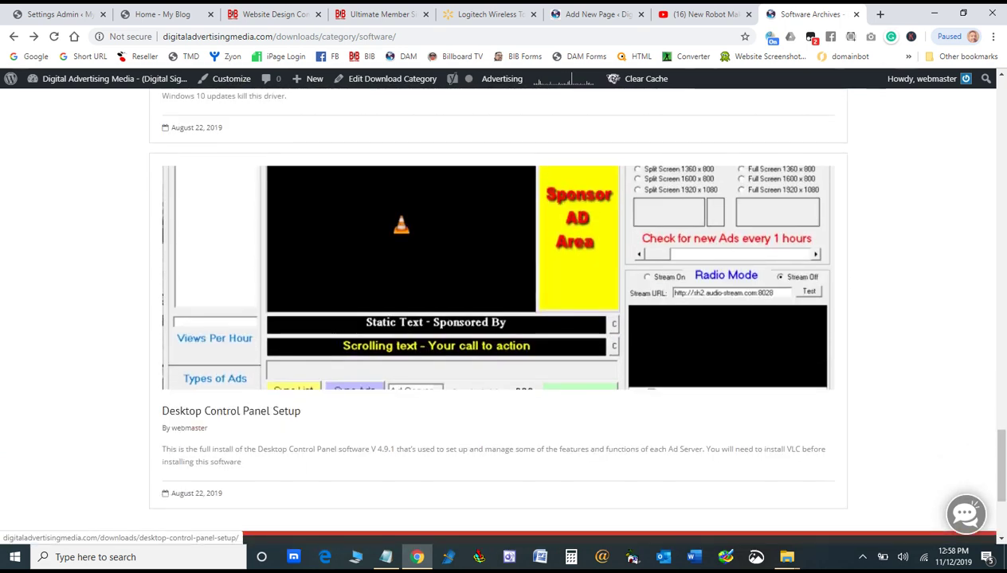
{"action": "left_click", "coordinate": [235, 413]}
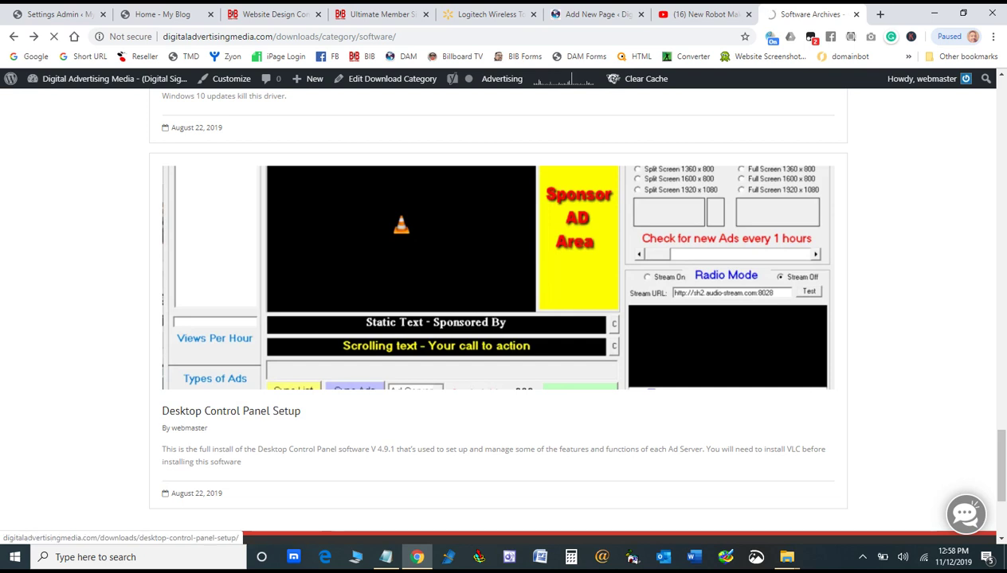
{"action": "scroll", "coordinate": [539, 182], "scroll_direction": "down", "scroll_amount": 5}
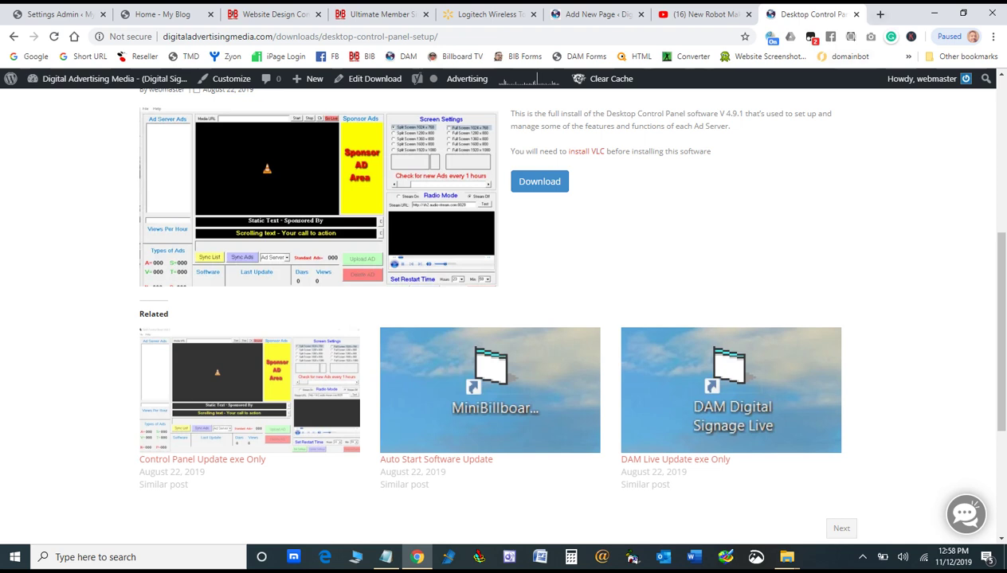
Minimize the browser, run the Desktop Control Panel updater from the desktop and allow it to make changes.
{"action": "left_click", "coordinate": [933, 14]}
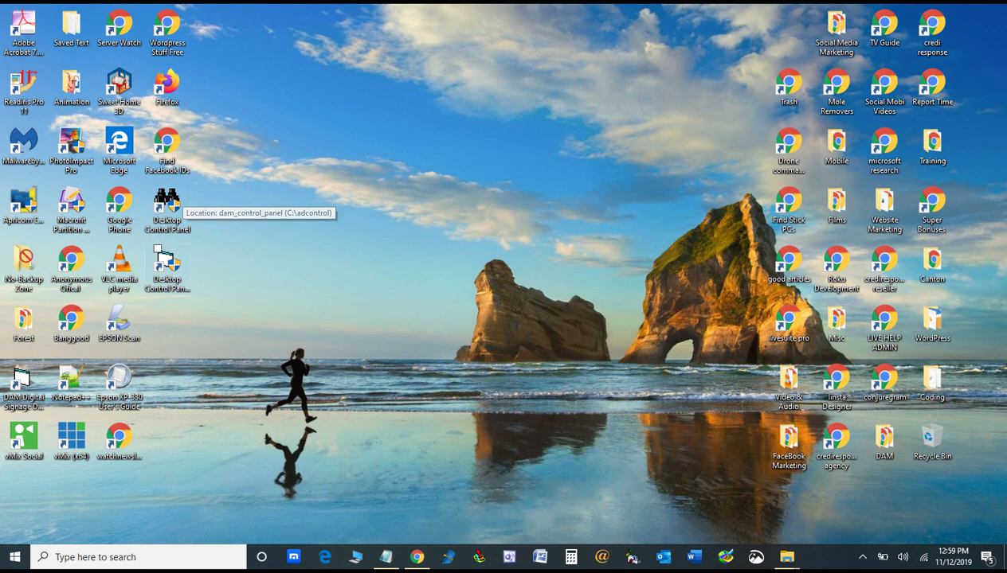
{"action": "left_click", "coordinate": [166, 262]}
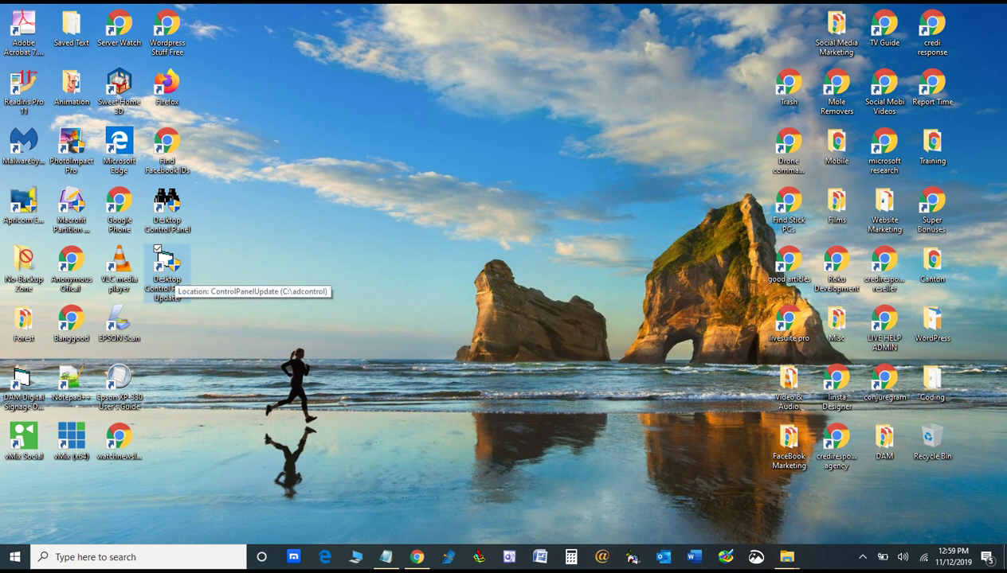
{"action": "double_click", "coordinate": [167, 267]}
{"action": "left_click", "coordinate": [436, 365]}
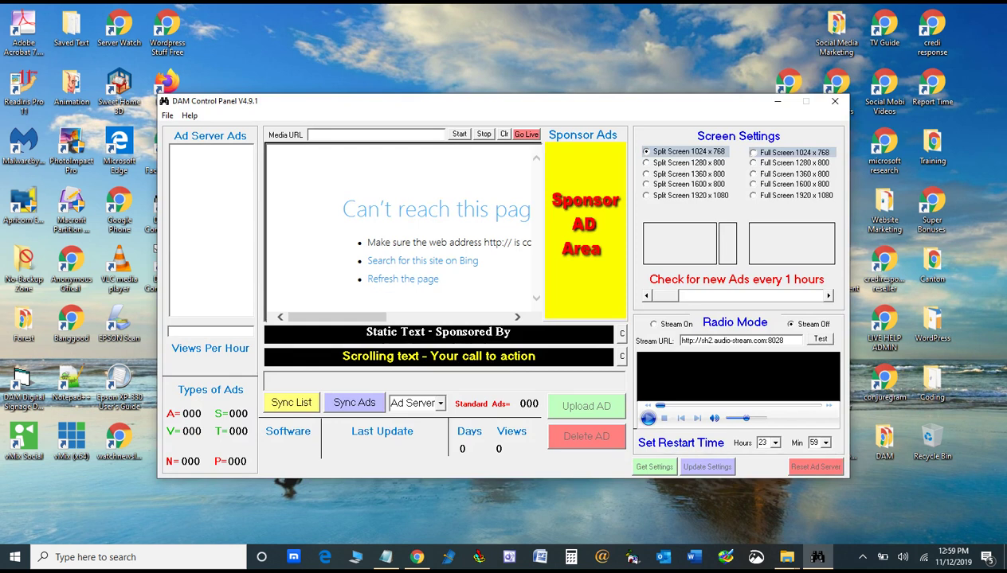
Close the control panel and relaunch it from its own desktop shortcut, allowing it to make changes.
{"action": "left_click", "coordinate": [834, 102]}
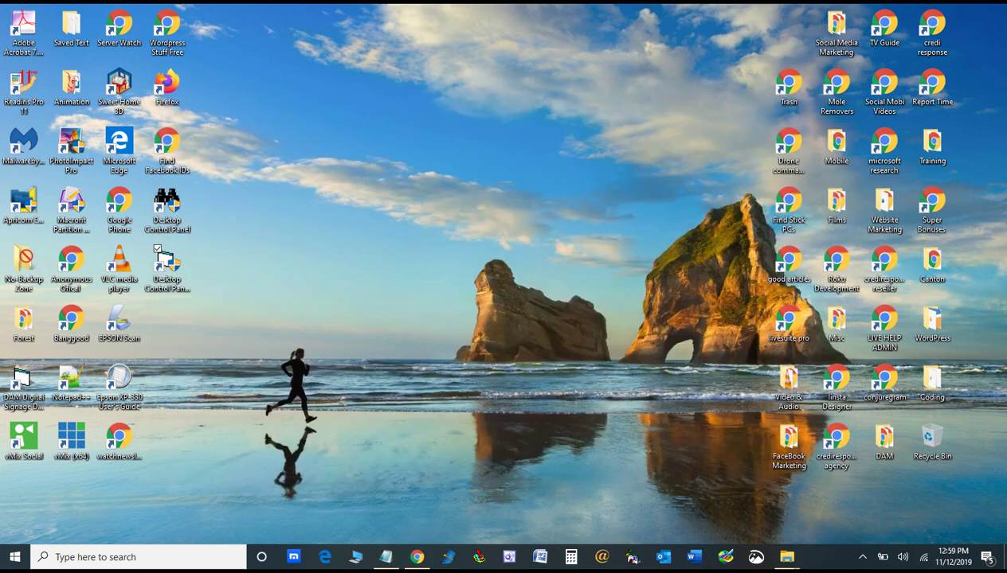
{"action": "double_click", "coordinate": [167, 204]}
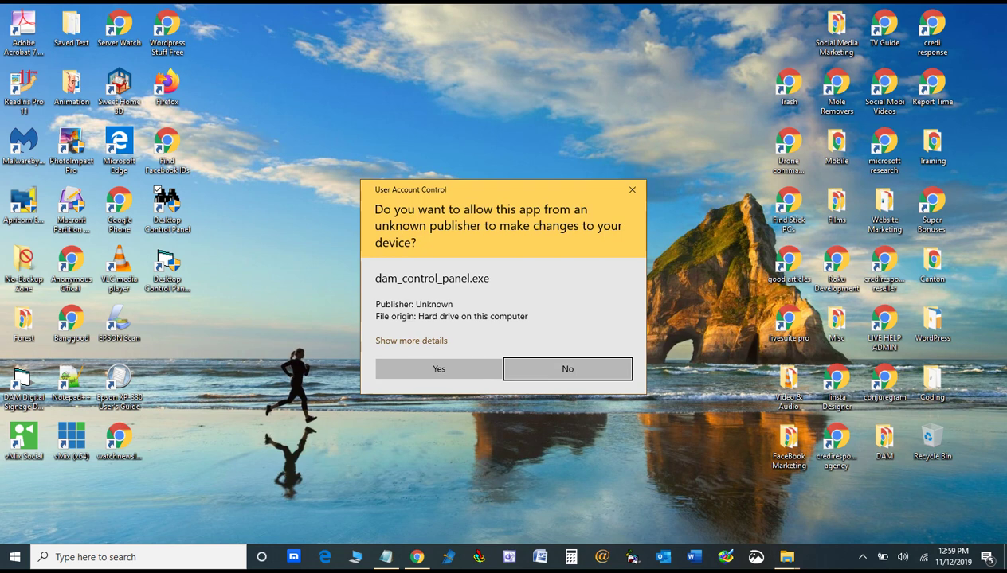
{"action": "left_click", "coordinate": [439, 369]}
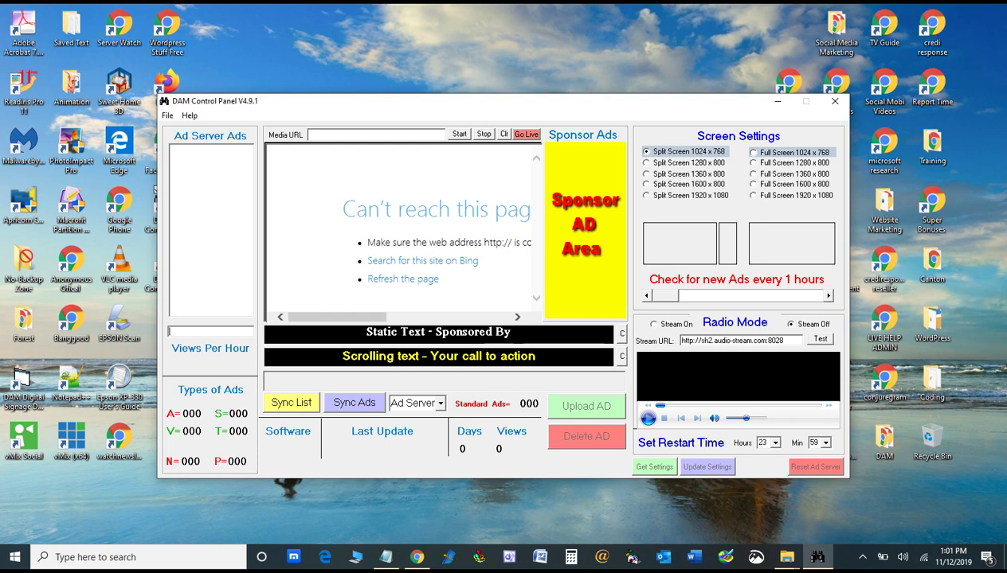
Log in to the control panel with the ad server computer name "master".
{"action": "left_click", "coordinate": [167, 115]}
{"action": "key", "text": "Return"}
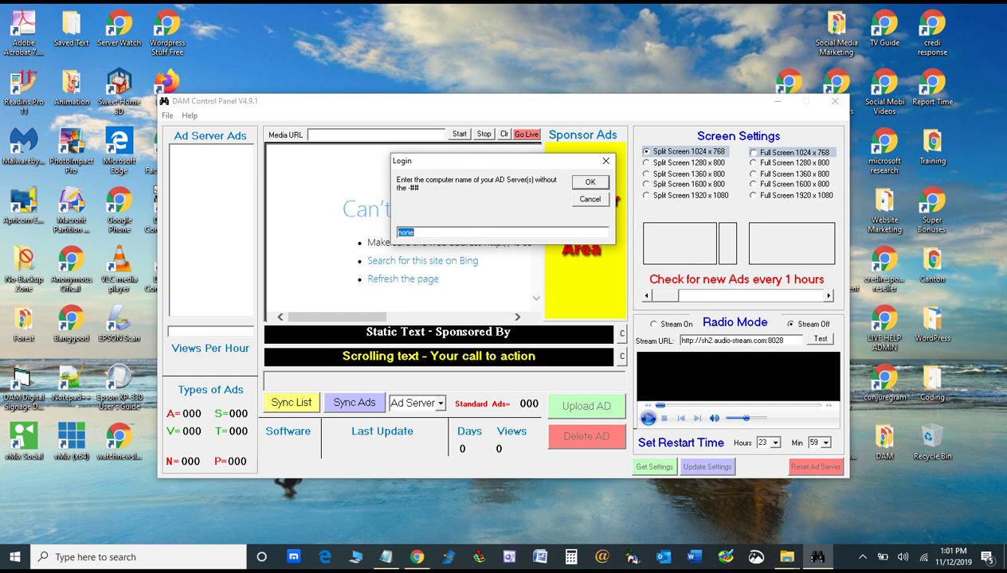
{"action": "type", "text": "master"}
{"action": "key", "text": "Return"}
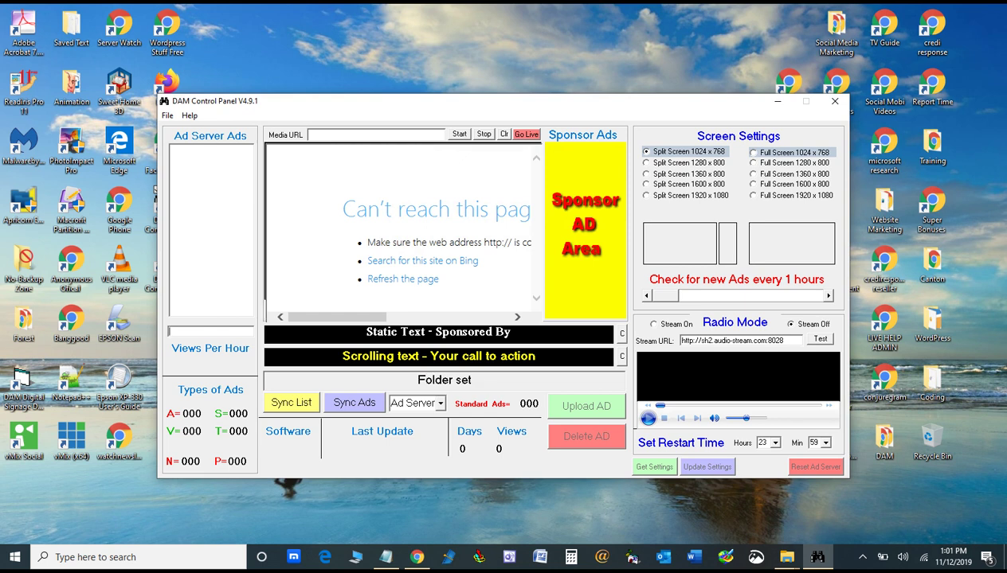
Select ad server 01 and sync its ads.
{"action": "left_click", "coordinate": [439, 403]}
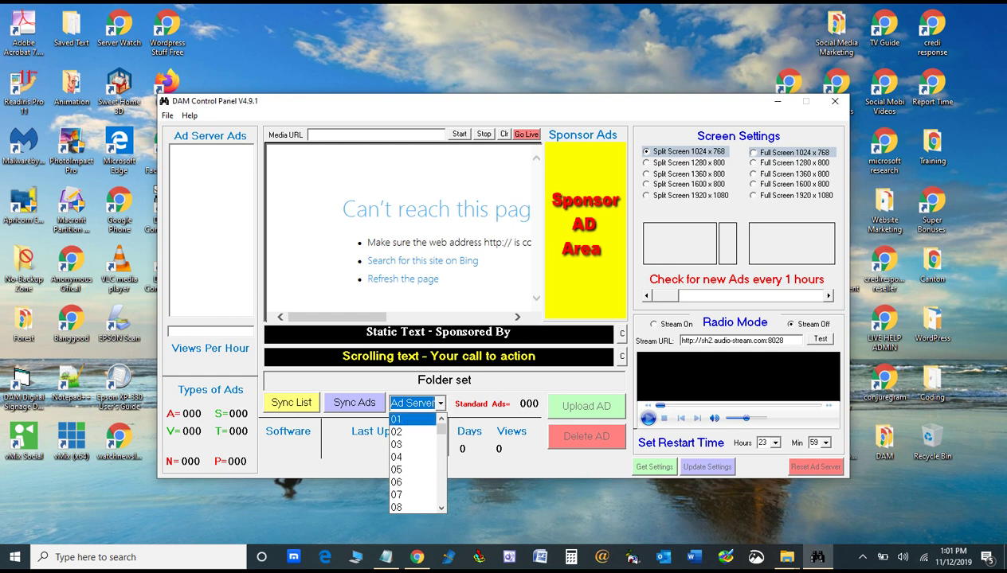
{"action": "left_click", "coordinate": [402, 415]}
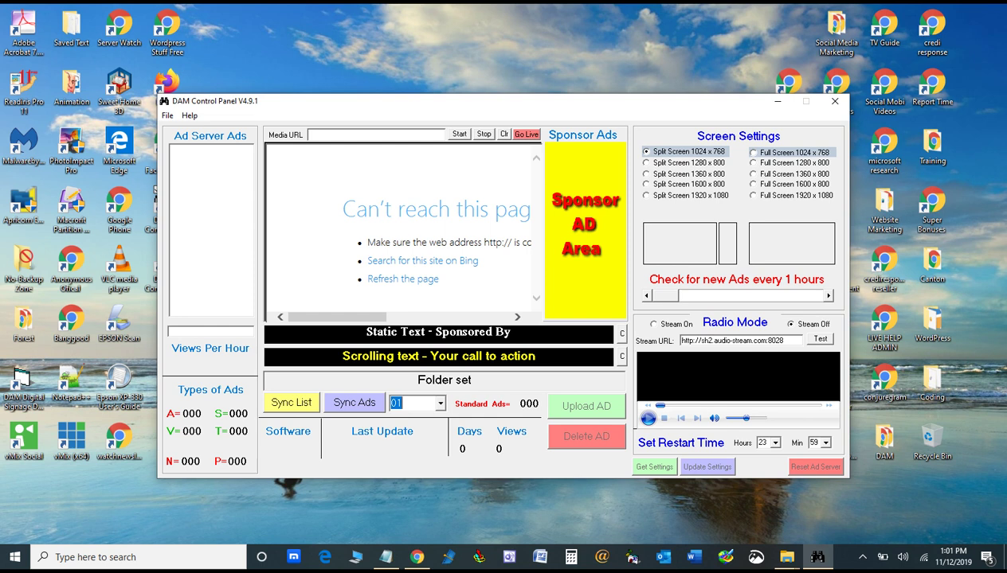
{"action": "left_click", "coordinate": [354, 402]}
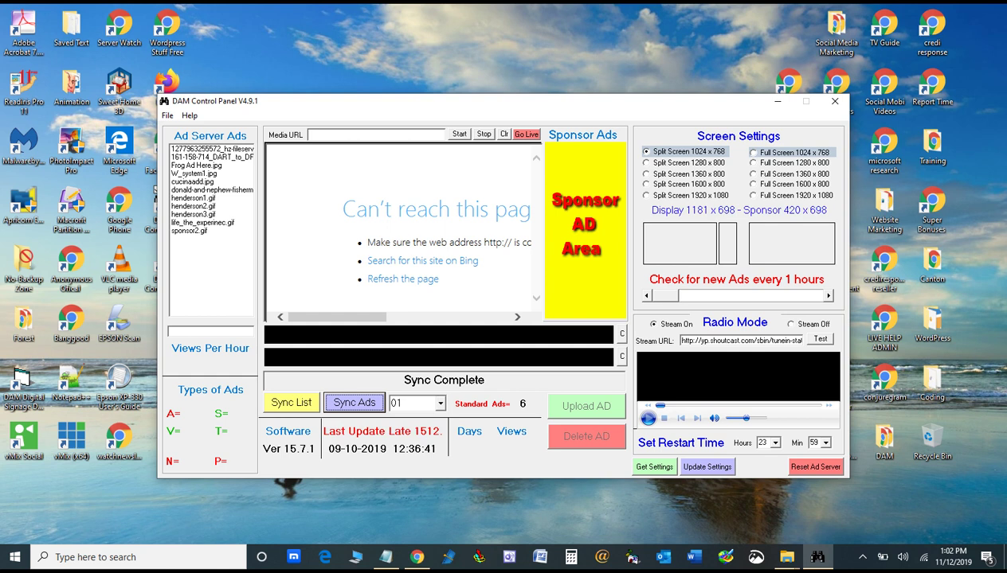
Preview the first four ads in the Ad Server Ads list, from the Coca-Cola ad through W_system1.jpg.
{"action": "left_click", "coordinate": [211, 149]}
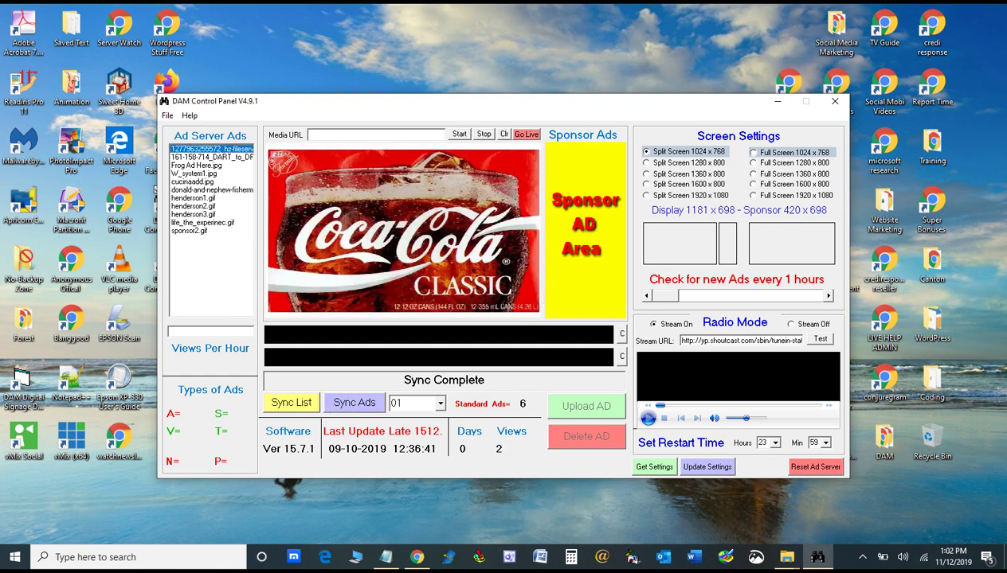
{"action": "left_click", "coordinate": [211, 157]}
{"action": "left_click", "coordinate": [211, 165]}
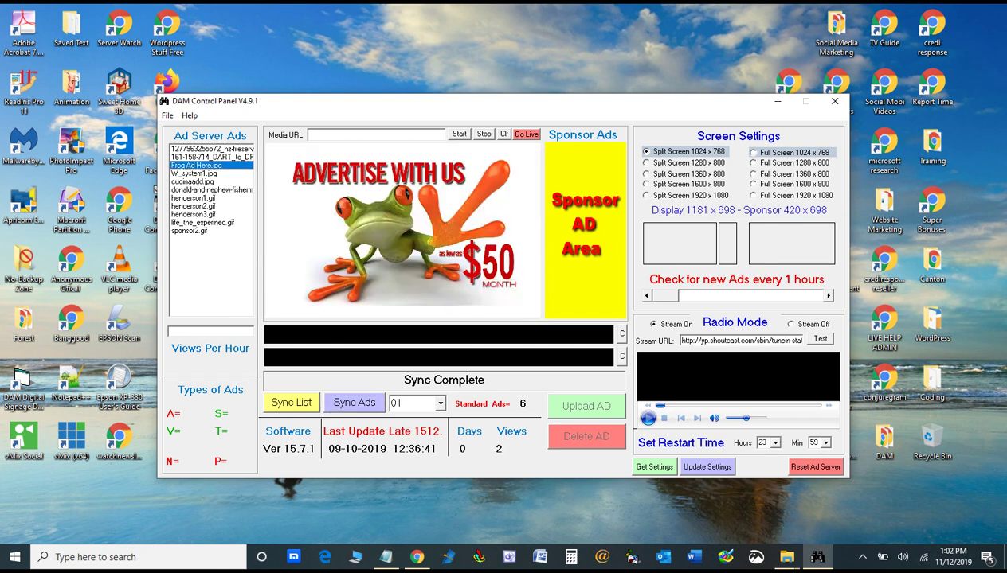
{"action": "left_click", "coordinate": [211, 173]}
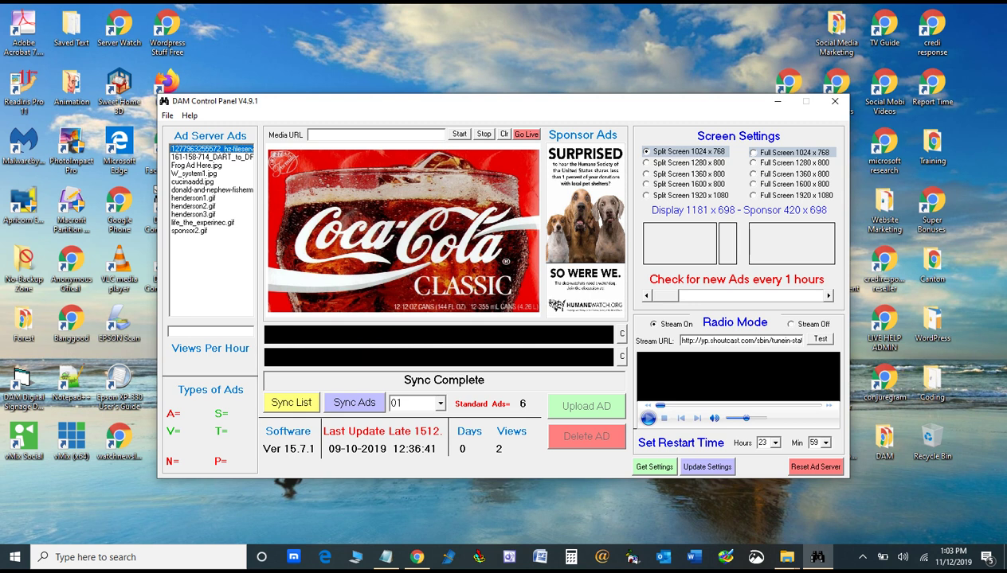
Set the static sponsor text of the Coca-Cola ad to "Sponsored By DAM".
{"action": "left_click", "coordinate": [438, 334]}
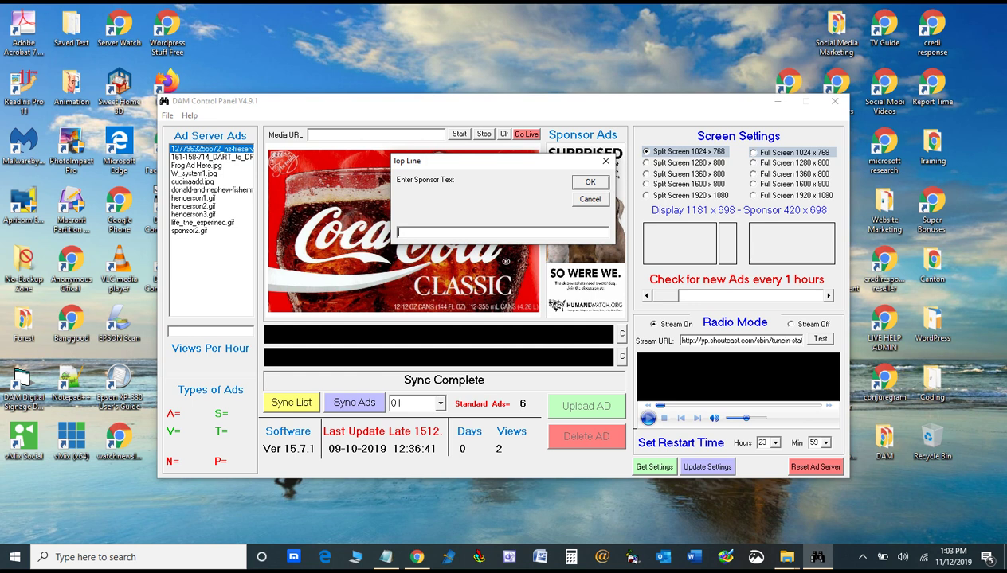
{"action": "type", "text": "Sponsored By DM"}
{"action": "key", "text": "BackSpace"}
{"action": "type", "text": "AM"}
{"action": "key", "text": "Return"}
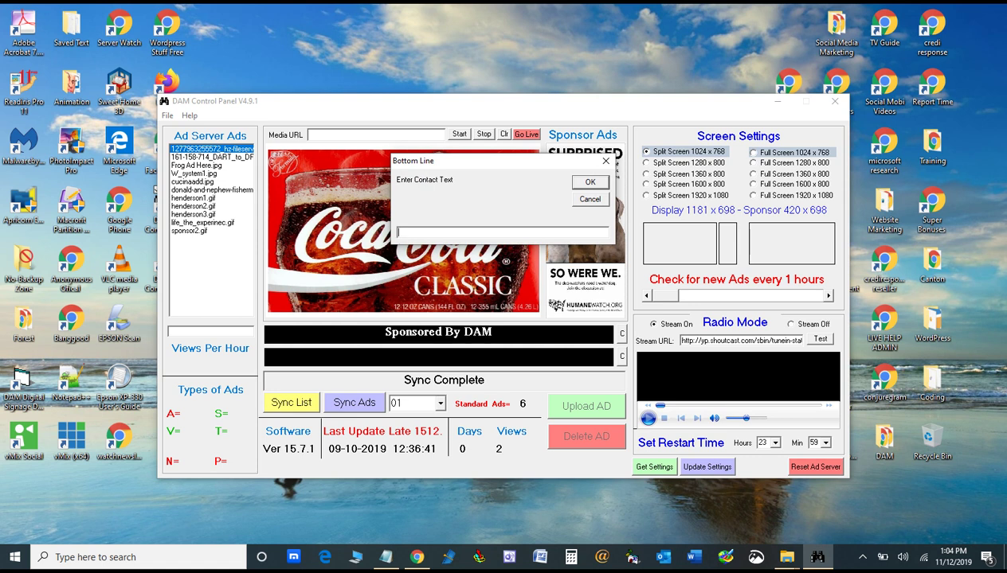
Set the scrolling contact text to "This is our call to action area which normally has the phone number".
{"action": "type", "text": "Thisis"}
{"action": "key", "text": "BackSpace"}
{"action": "key", "text": "BackSpace"}
{"action": "type", "text": "is our call to action area which normal"}
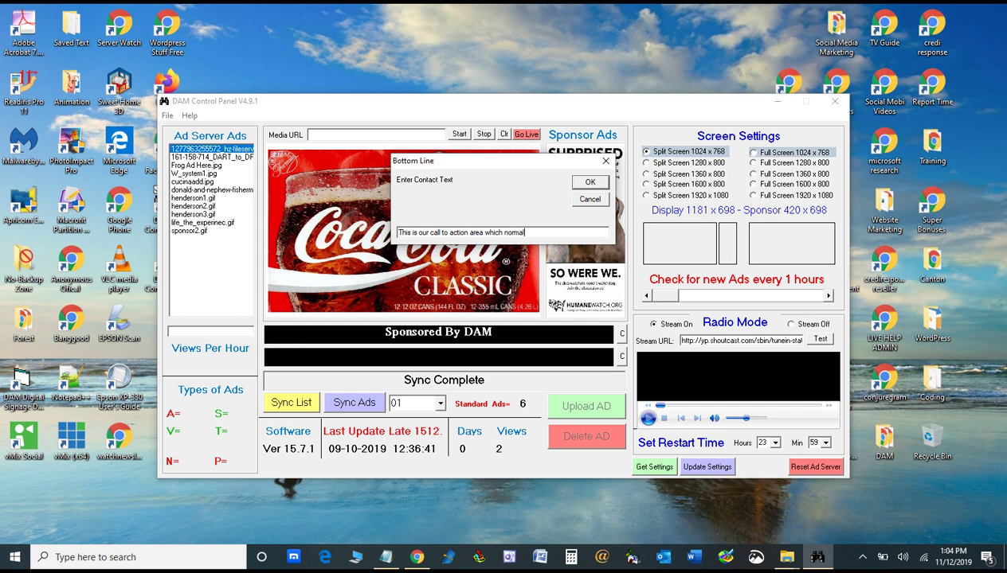
{"action": "type", "text": "ly has the phone number"}
{"action": "key", "text": "Return"}
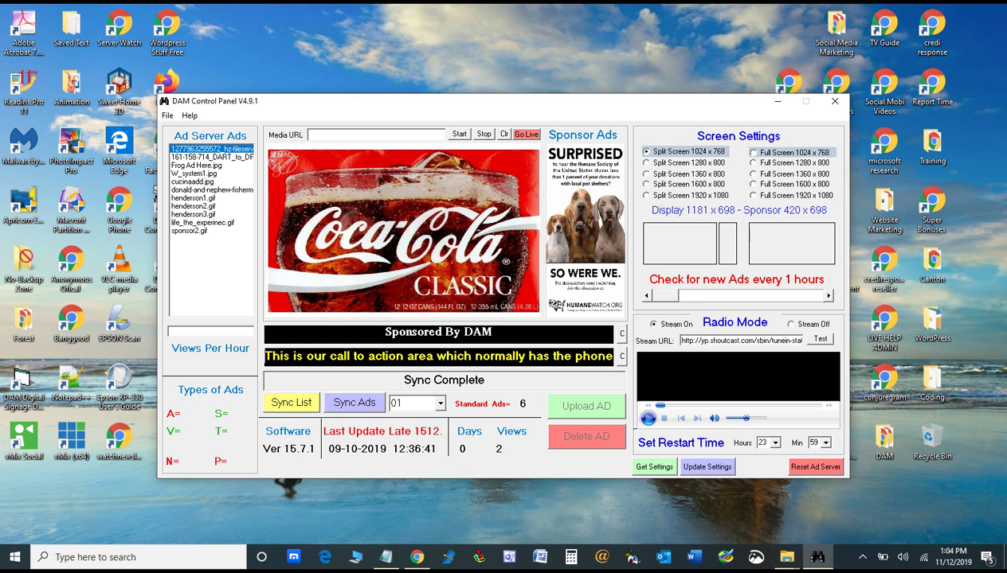
View the colour pickers of the static sponsor line and the scrolling contact line, closing each without choosing a colour.
{"action": "left_click", "coordinate": [621, 334]}
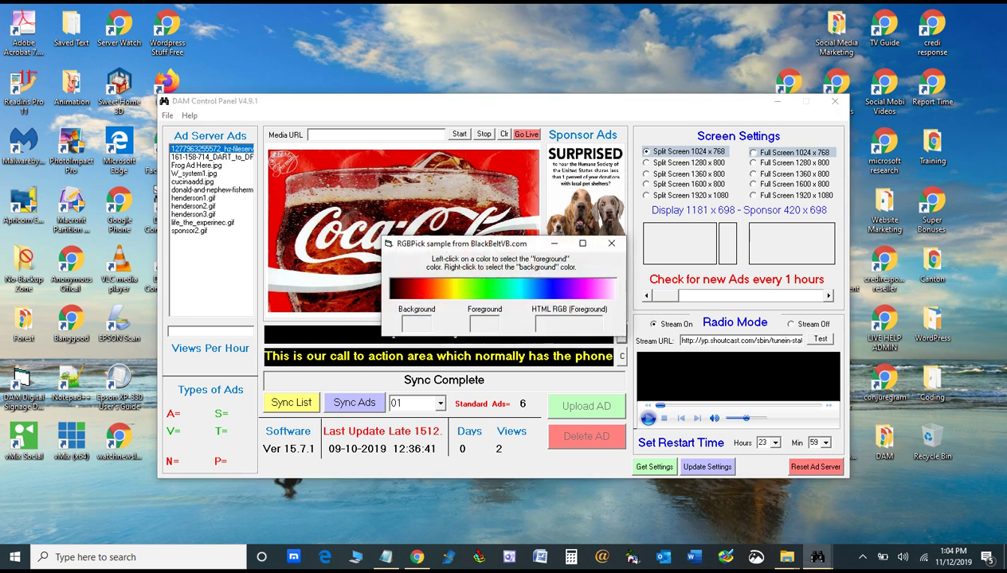
{"action": "left_click", "coordinate": [611, 243]}
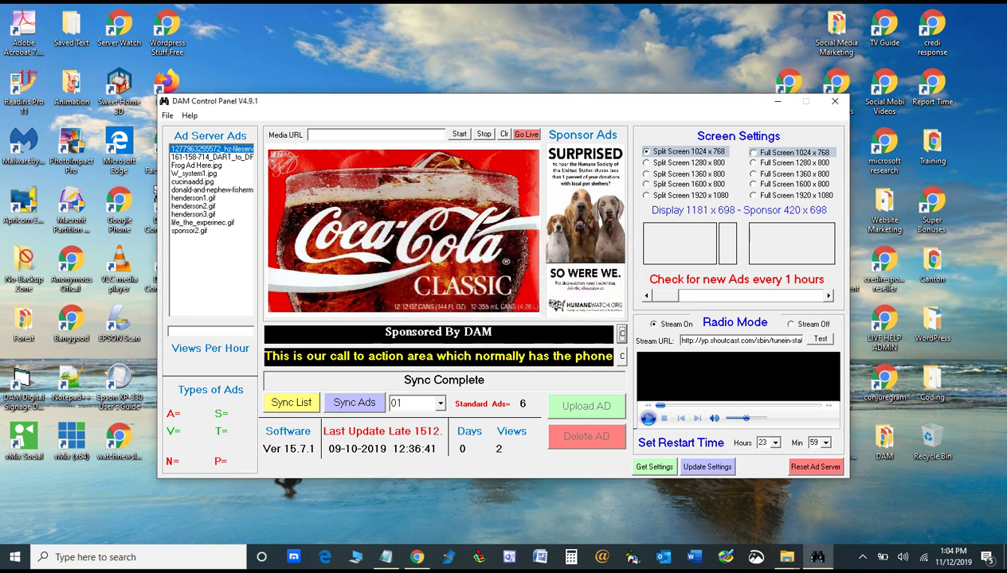
{"action": "left_click", "coordinate": [621, 356]}
{"action": "left_click", "coordinate": [614, 241]}
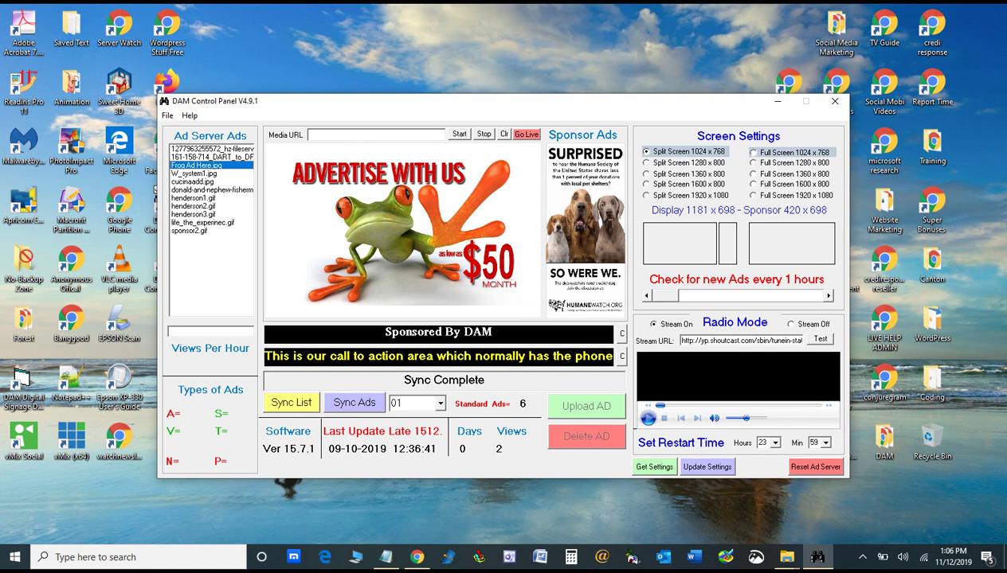
Keep the new-ad check interval at 1 hour, and test the radio stream's playback before stopping it.
{"action": "mouse_move", "coordinate": [664, 296]}
{"action": "left_mouse_down"}
{"action": "mouse_move", "coordinate": [800, 296]}
{"action": "mouse_move", "coordinate": [665, 296]}
{"action": "left_mouse_up"}
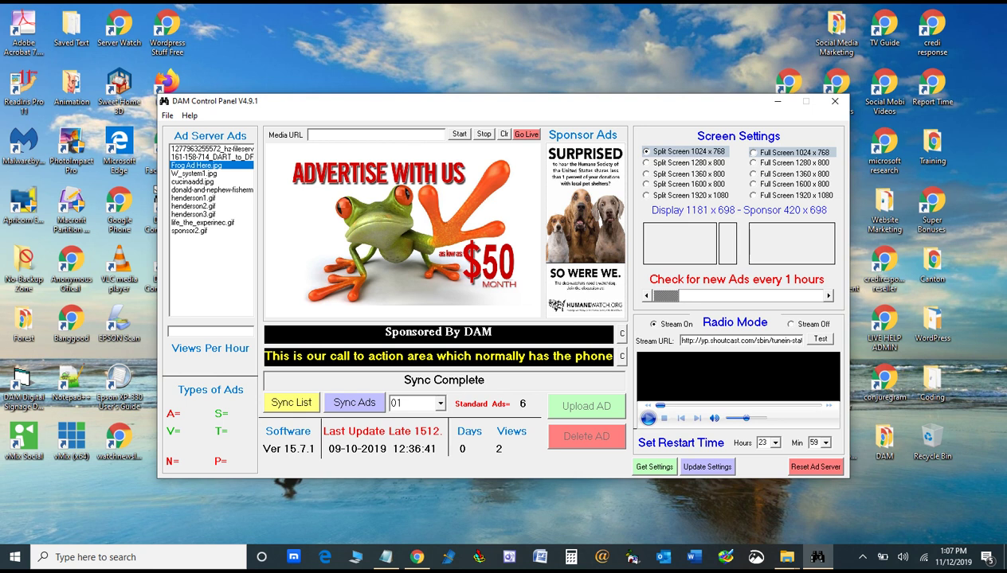
{"action": "left_click", "coordinate": [820, 339]}
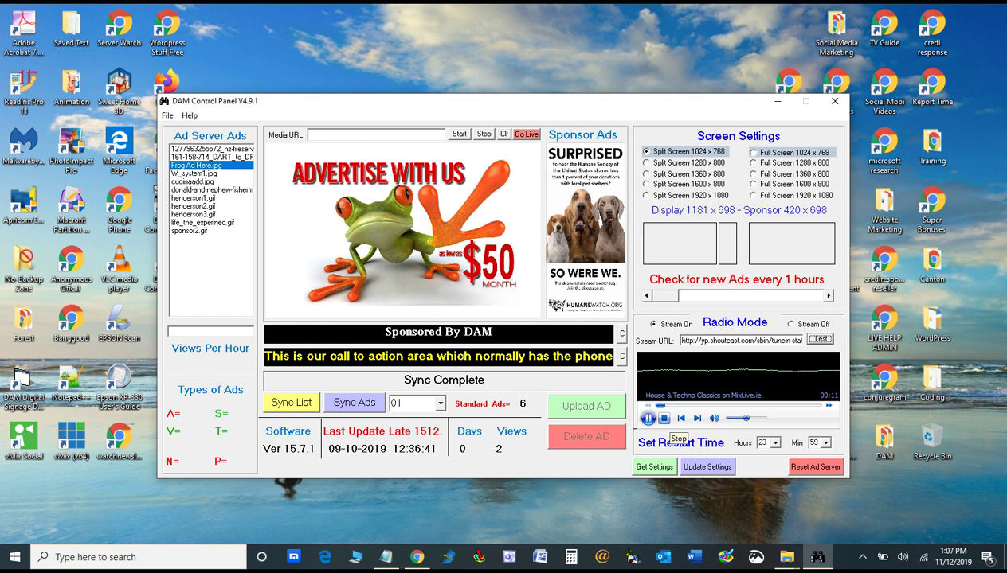
{"action": "left_click", "coordinate": [665, 419]}
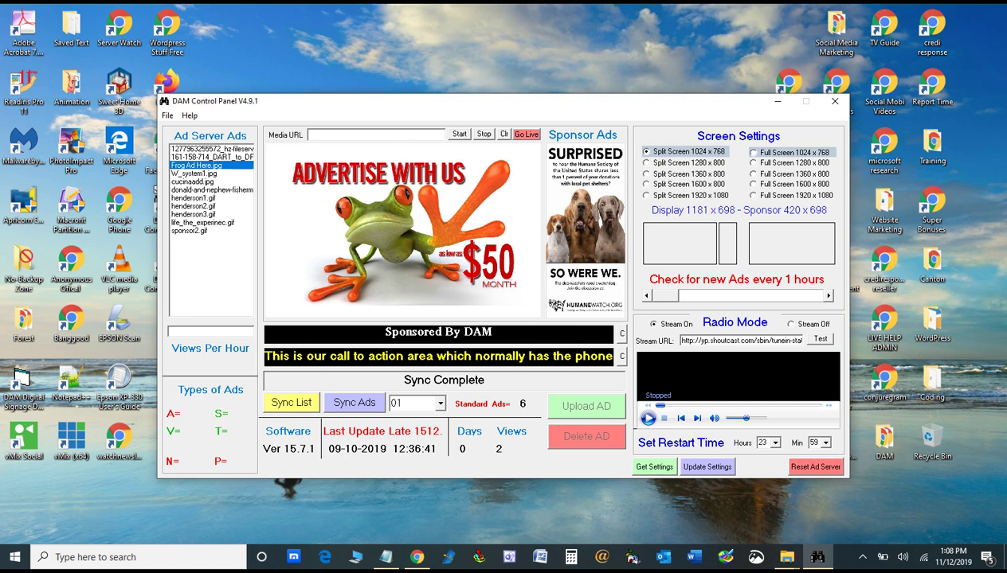
Switch Radio Mode to Stream Off and update the ad server's settings.
{"action": "left_click", "coordinate": [810, 324]}
{"action": "left_click", "coordinate": [706, 467]}
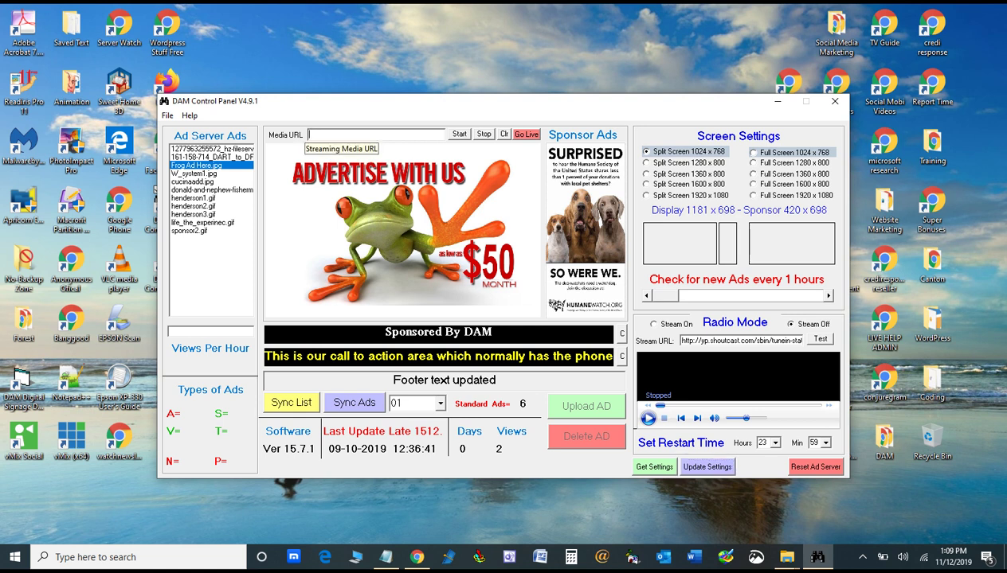
View the available ad server numbers, keeping 01 selected, and place the cursor in the empty Media URL field.
{"action": "left_click", "coordinate": [439, 403]}
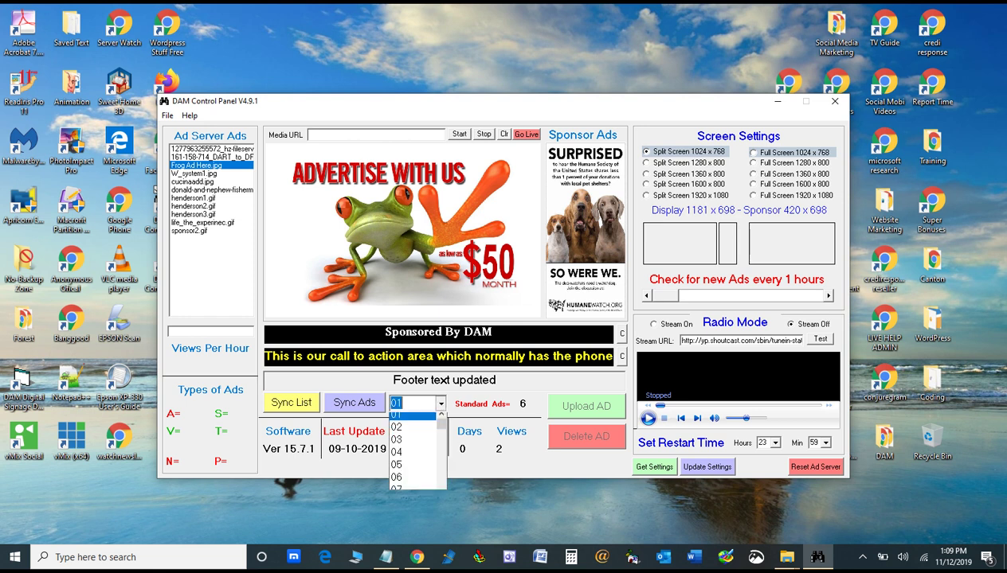
{"action": "left_click", "coordinate": [406, 419]}
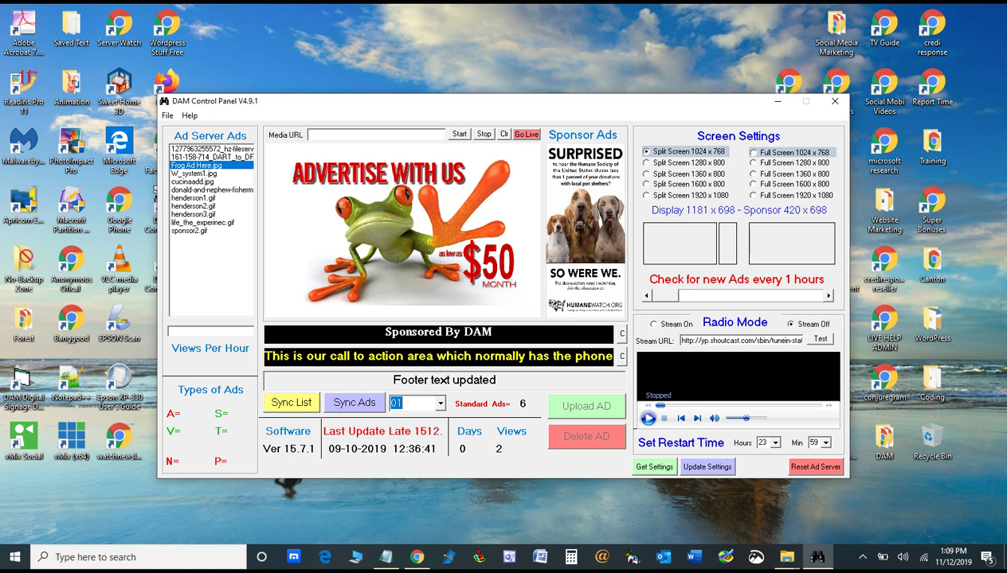
{"action": "left_click", "coordinate": [309, 135]}
Run a Trigger Image Test with FreeWebinar.jpg from the ads folder, checking other image previews before choosing it.
{"action": "left_click", "coordinate": [167, 116]}
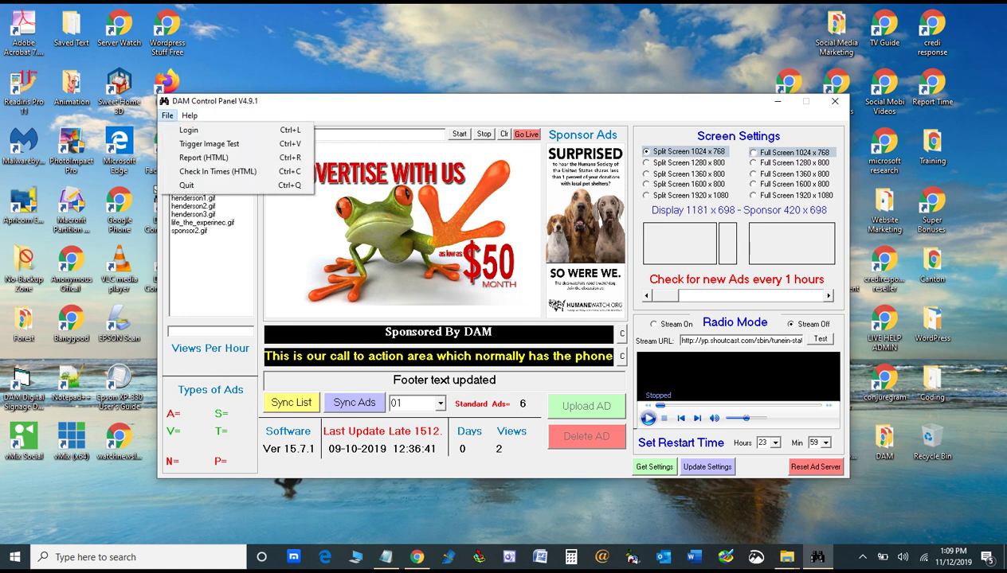
{"action": "left_click", "coordinate": [209, 144]}
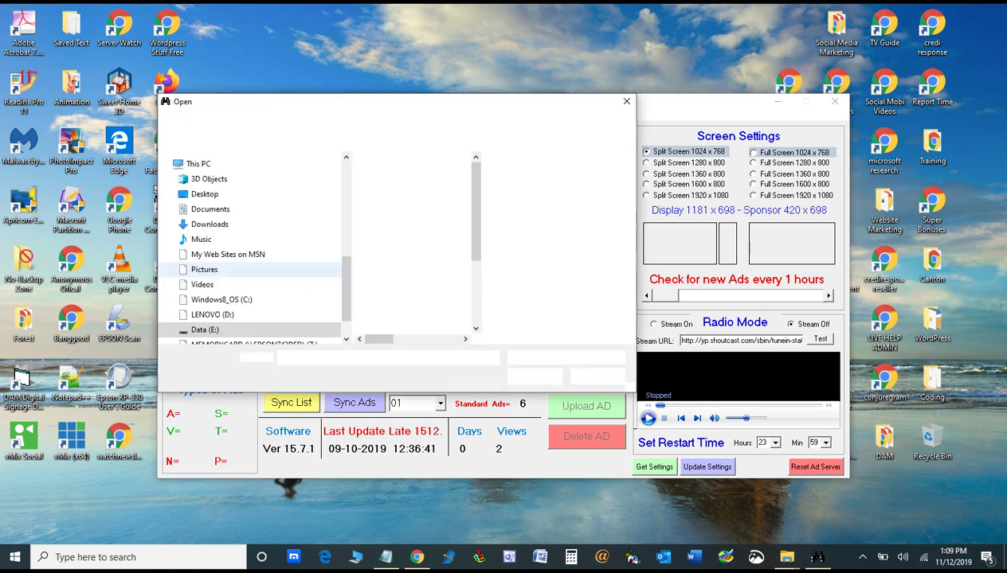
{"action": "left_click", "coordinate": [408, 178]}
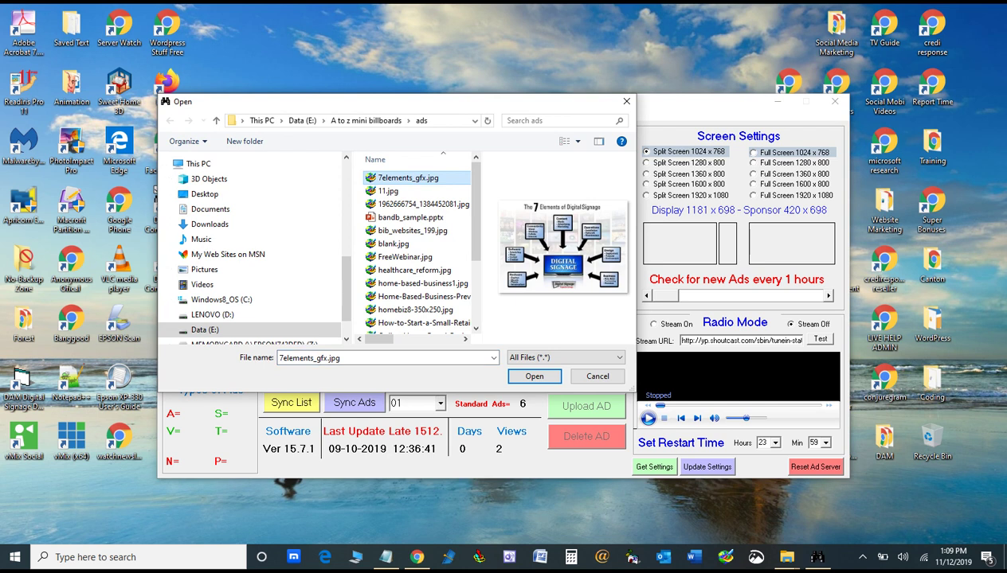
{"action": "left_click", "coordinate": [410, 216]}
{"action": "left_click", "coordinate": [412, 230]}
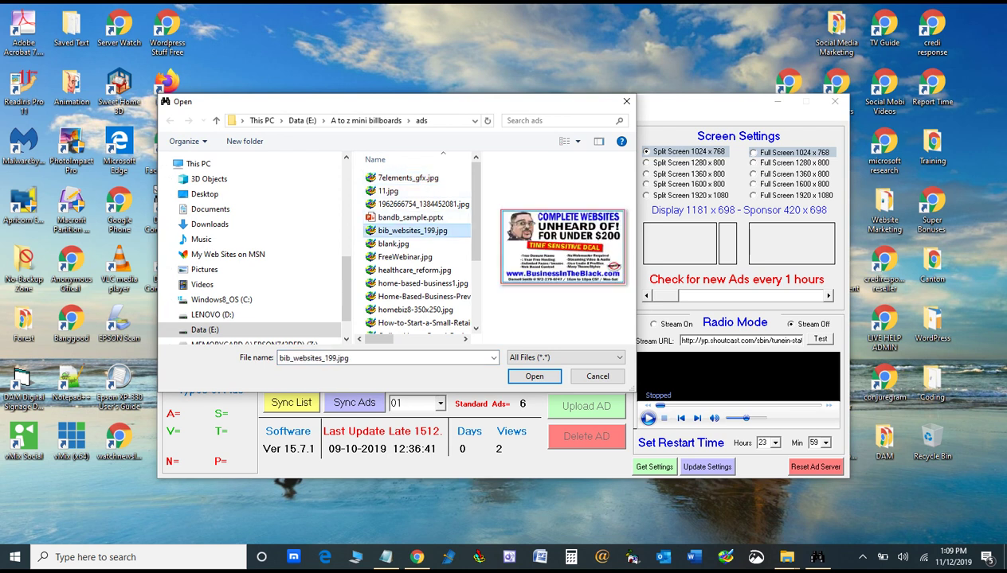
{"action": "left_click", "coordinate": [404, 256]}
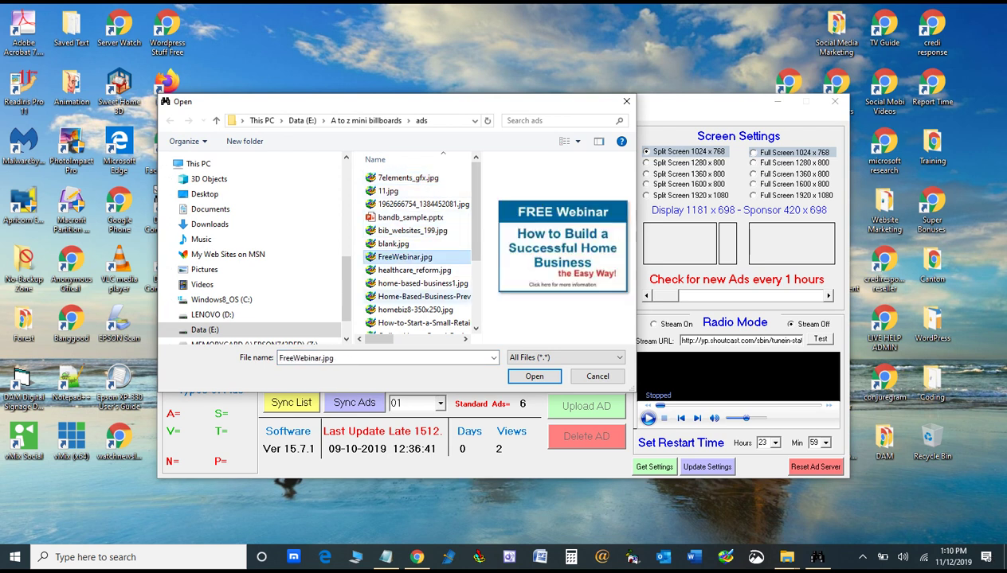
{"action": "left_click", "coordinate": [534, 376]}
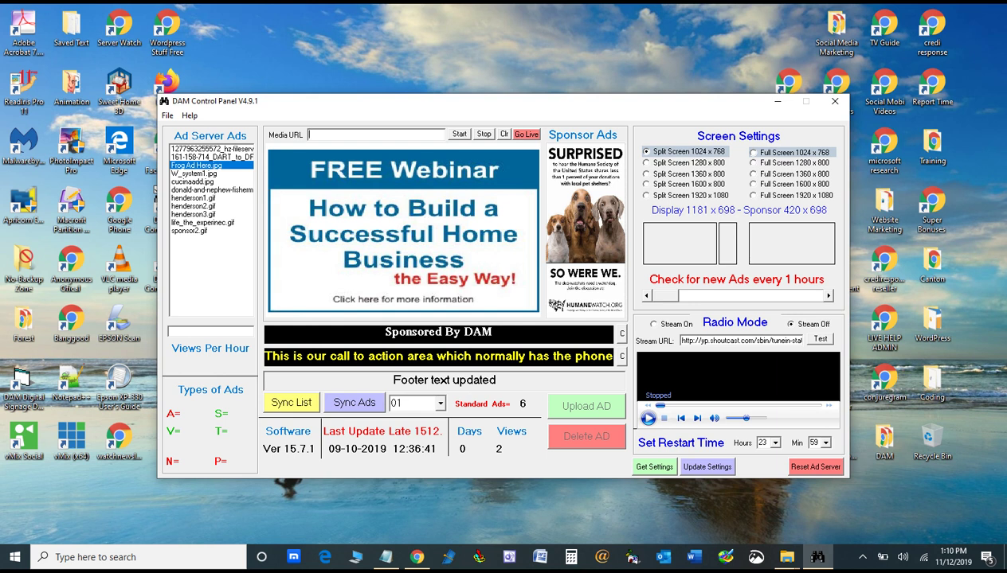
Run the HTML report on the account's ad servers, review the ads listed per server, and close the report.
{"action": "key", "text": "alt+f"}
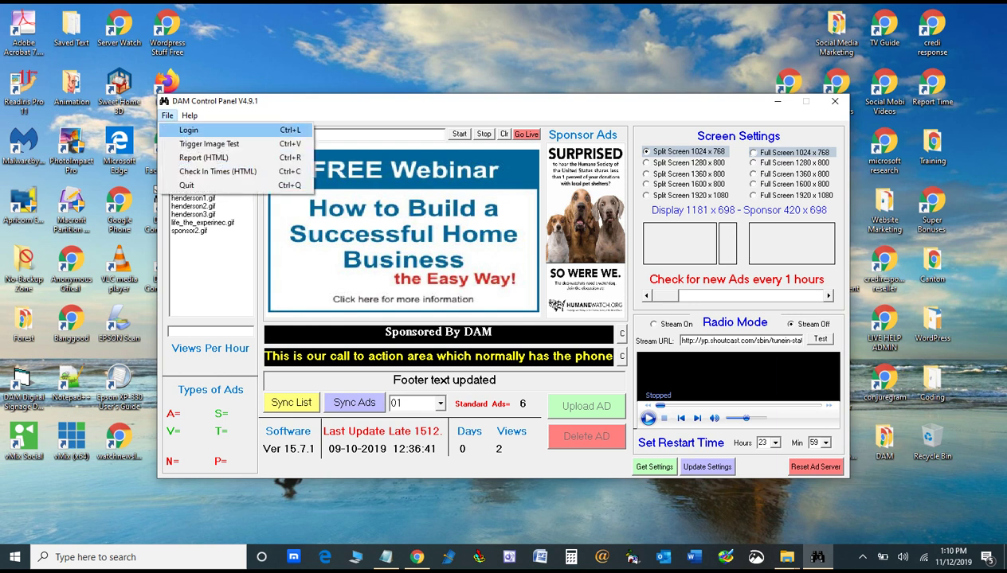
{"action": "key", "text": "Down"}
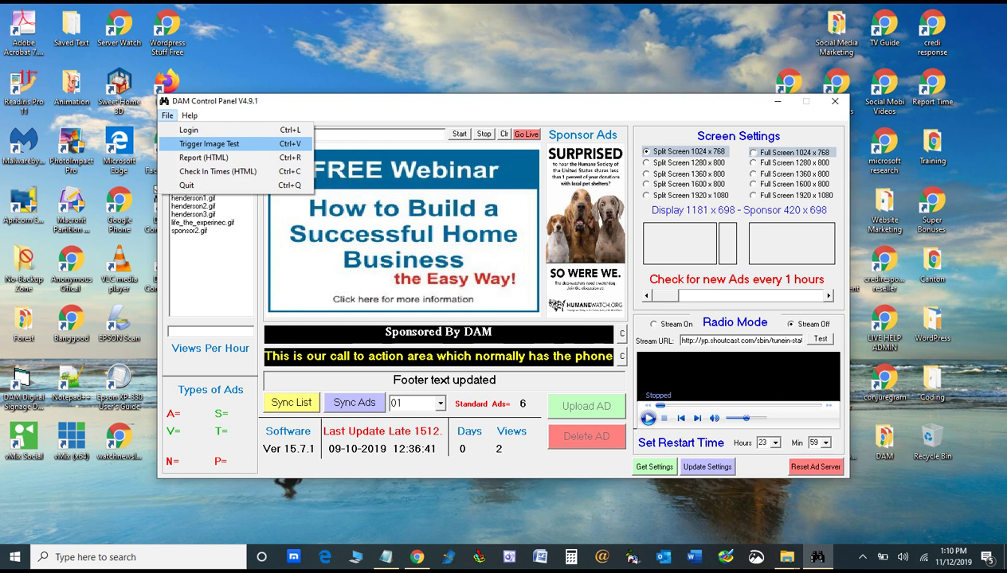
{"action": "key", "text": "Up"}
{"action": "key", "text": "Up"}
{"action": "key", "text": "Down"}
{"action": "key", "text": "Down"}
{"action": "key", "text": "Down"}
{"action": "key", "text": "Return"}
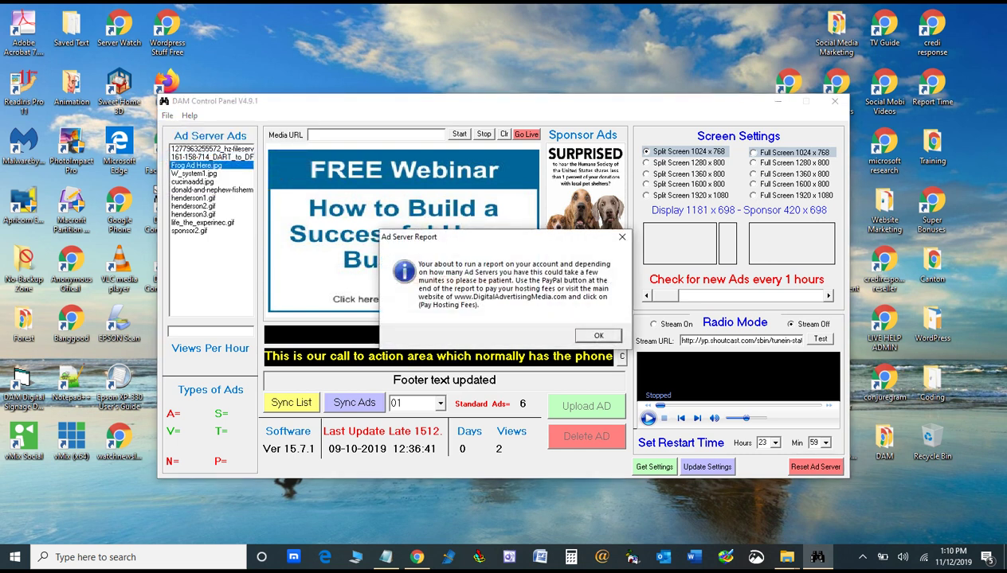
{"action": "key", "text": "Return"}
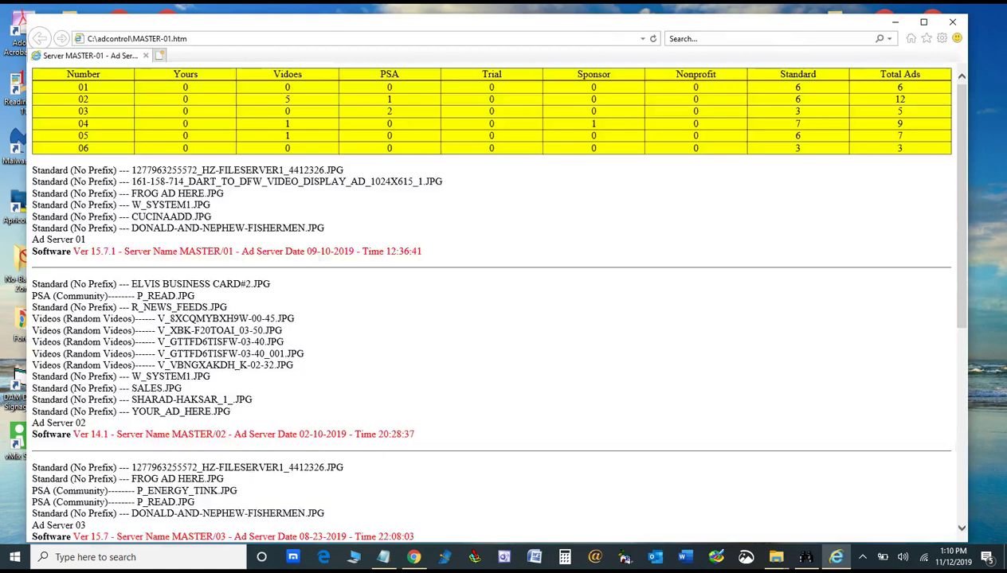
{"action": "left_click", "coordinate": [951, 21]}
Generate the HTML Check In Times report, review each ad server's last check-in, and close it.
{"action": "left_click", "coordinate": [167, 115]}
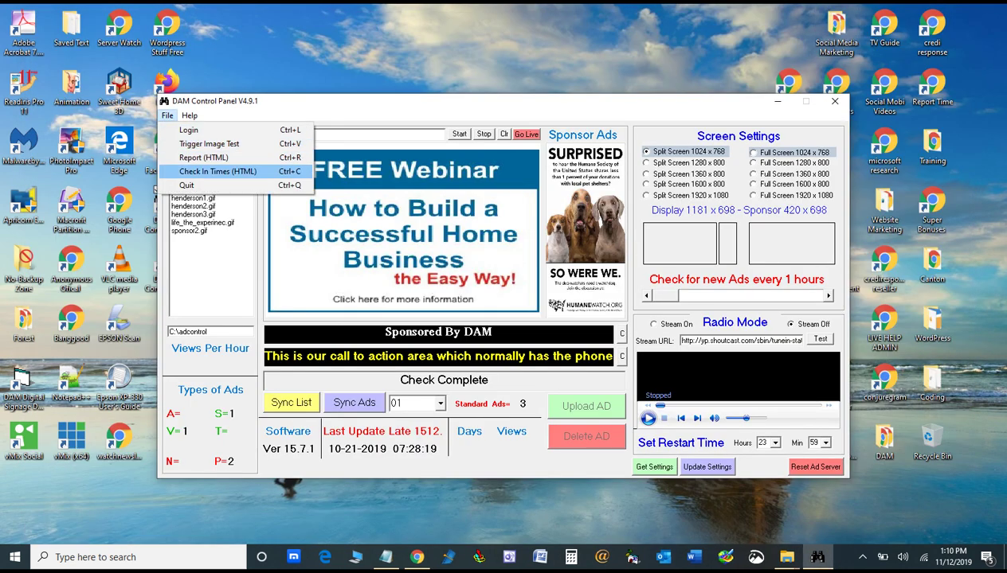
{"action": "key", "text": "Return"}
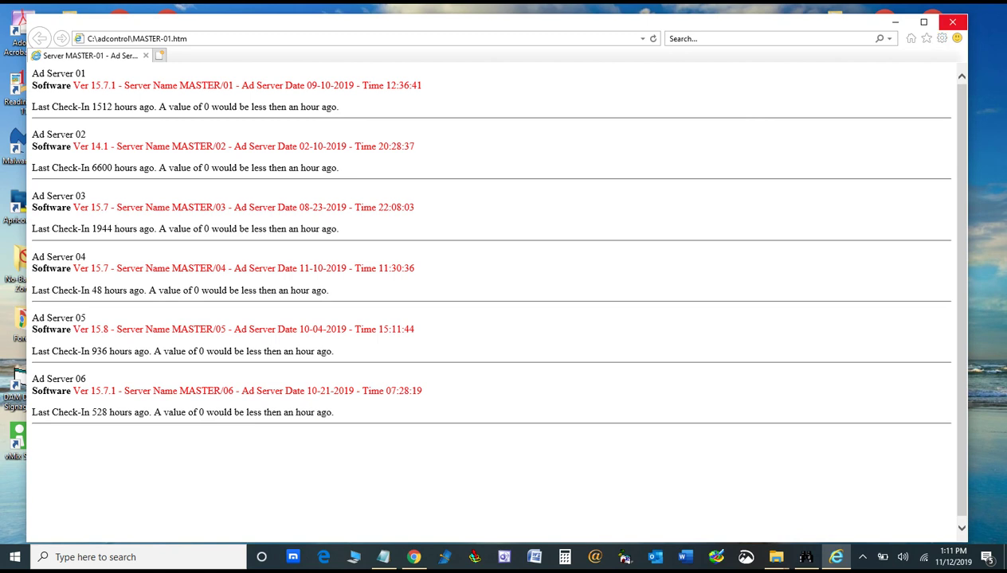
{"action": "left_click", "coordinate": [951, 21]}
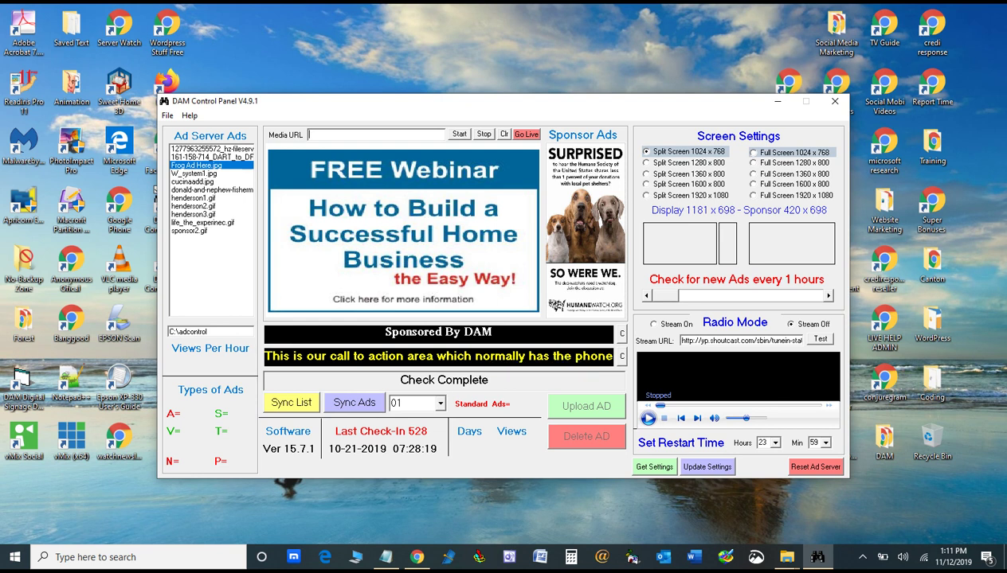
Show the hidden system tray icons.
{"action": "left_click", "coordinate": [861, 556]}
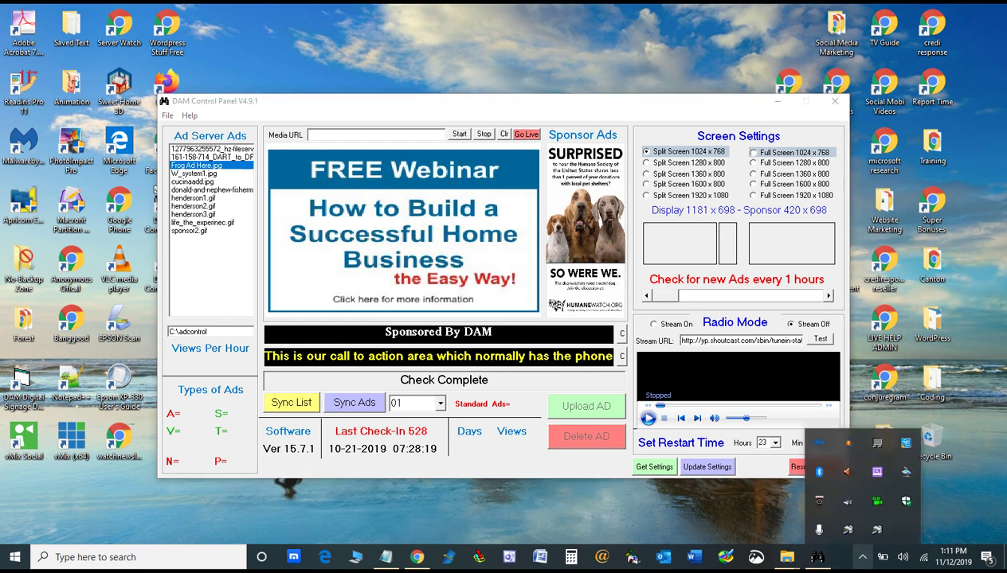